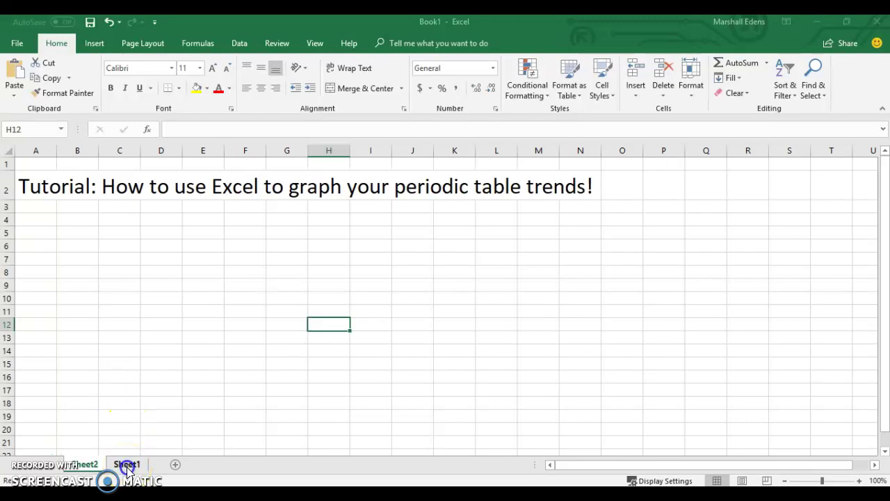
# On Sheet1, label the Electro-negativity column as "y" in cell E2
pyautogui.click(127, 465)
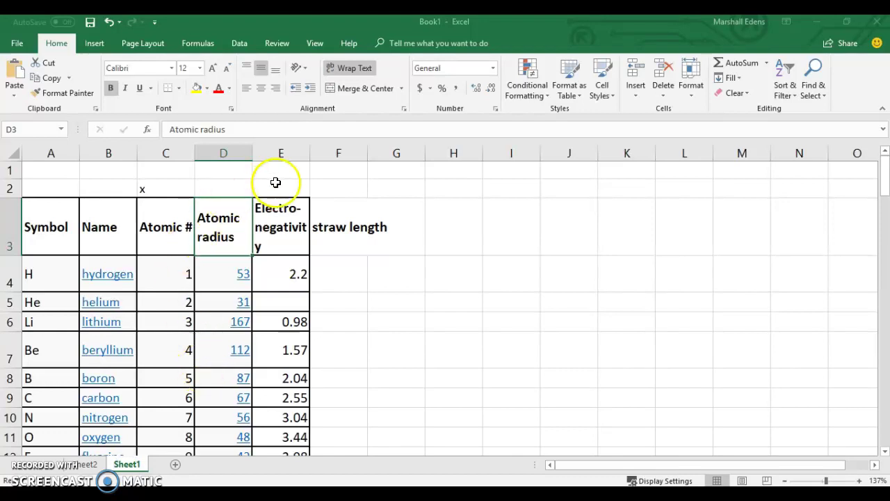
pyautogui.click(279, 222)
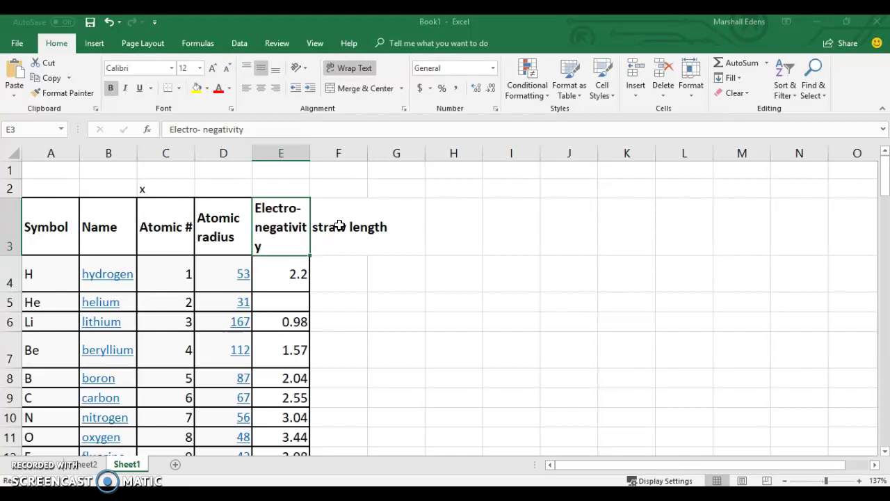
pyautogui.click(163, 190)
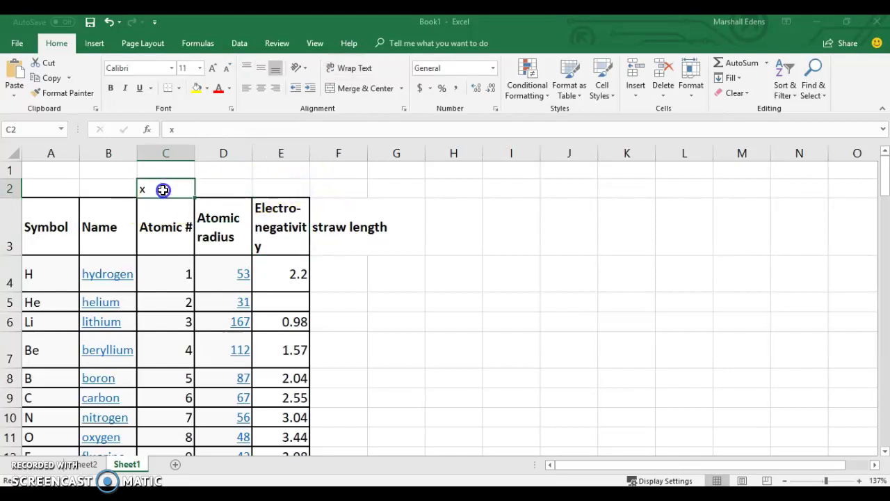
pyautogui.click(283, 186)
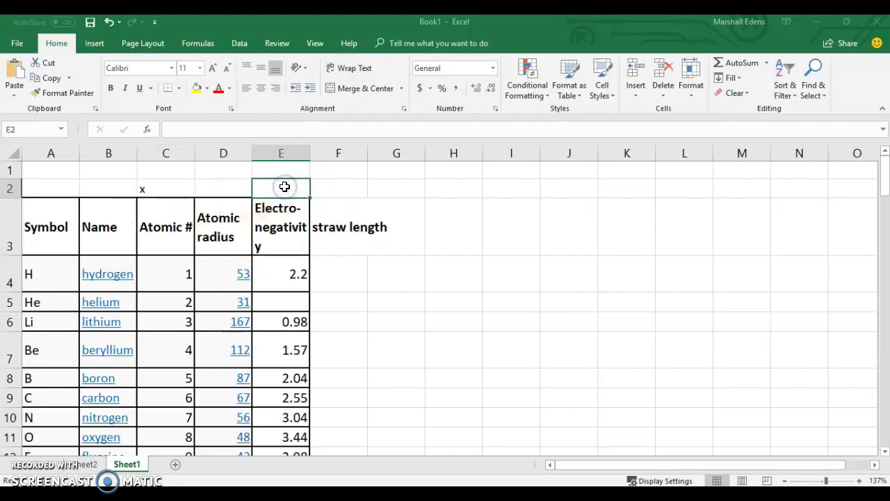
pyautogui.write('y')
pyautogui.click(395, 187)
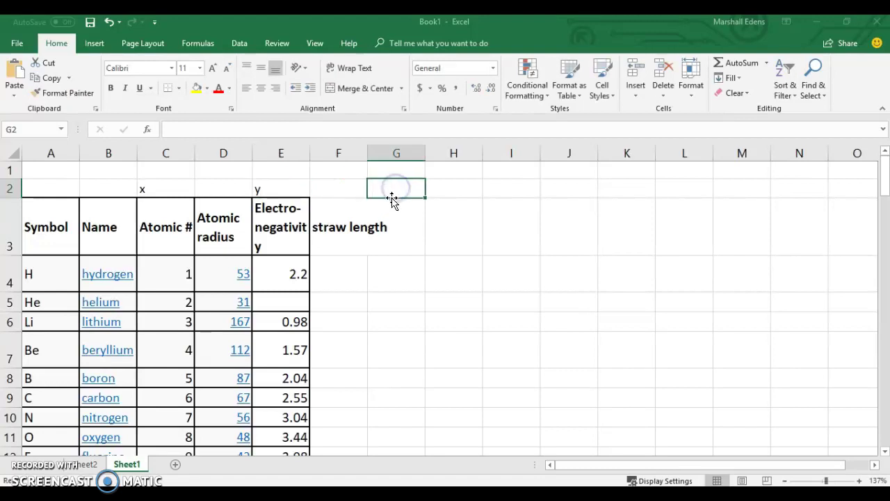
# Select the Atomic # and Electro-negativity columns together, then clear the selection
pyautogui.click(175, 153)
pyautogui.keyDown('ctrl'); pyautogui.click(275, 151); pyautogui.keyUp('ctrl')
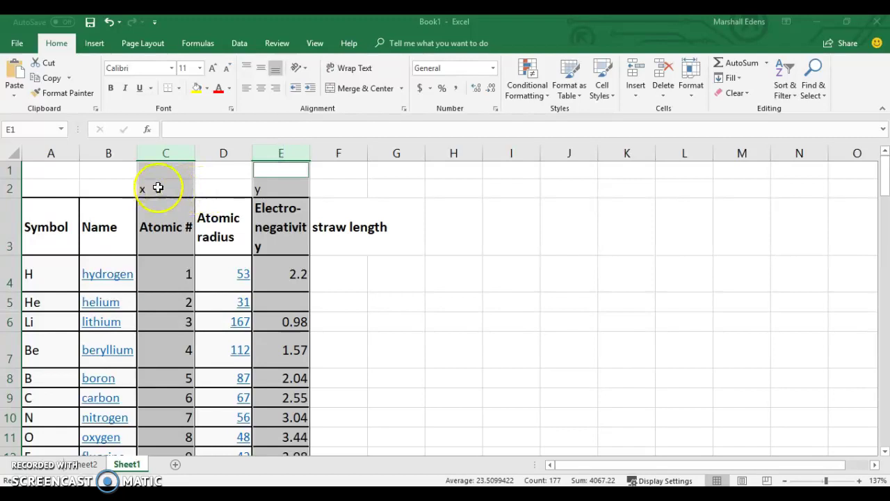
pyautogui.click(450, 234)
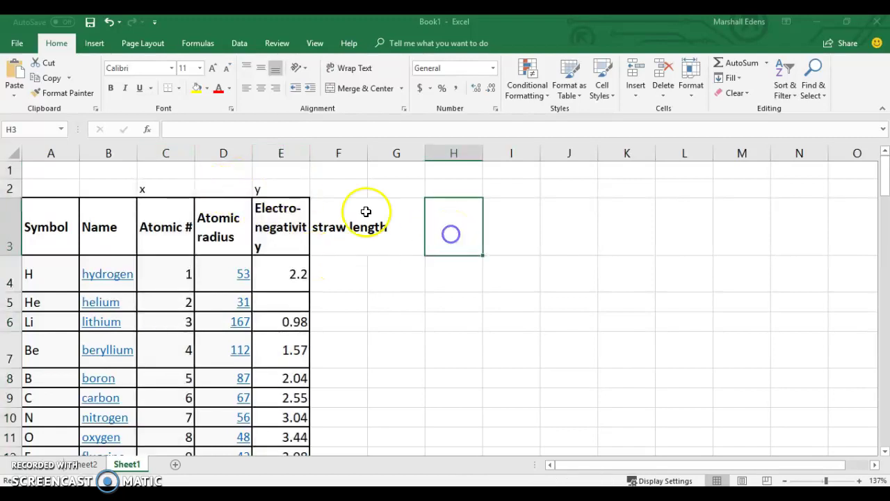
pyautogui.click(224, 152)
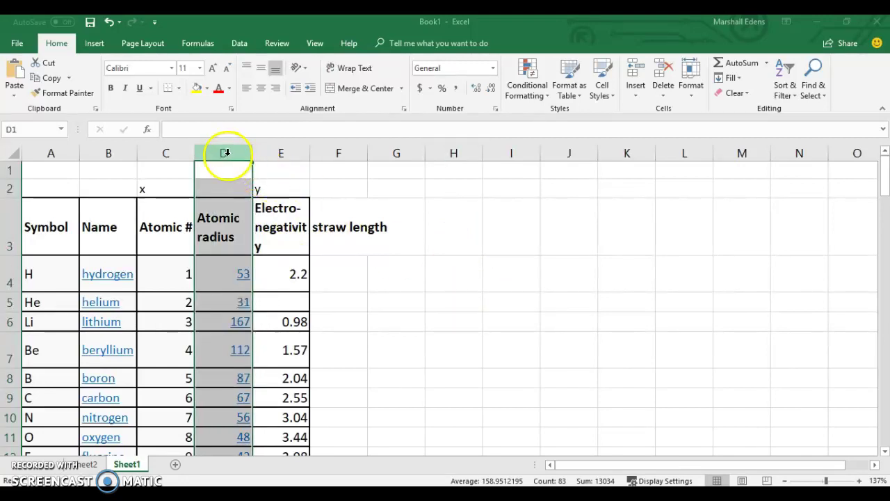
pyautogui.click(265, 173)
pyautogui.click(230, 183)
pyautogui.moveTo(229, 197); pyautogui.dragTo(212, 334)
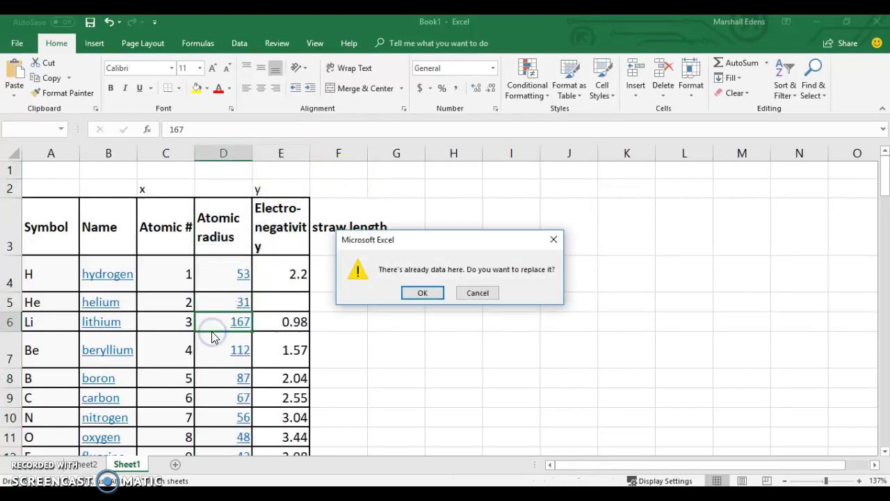
pyautogui.click(461, 292)
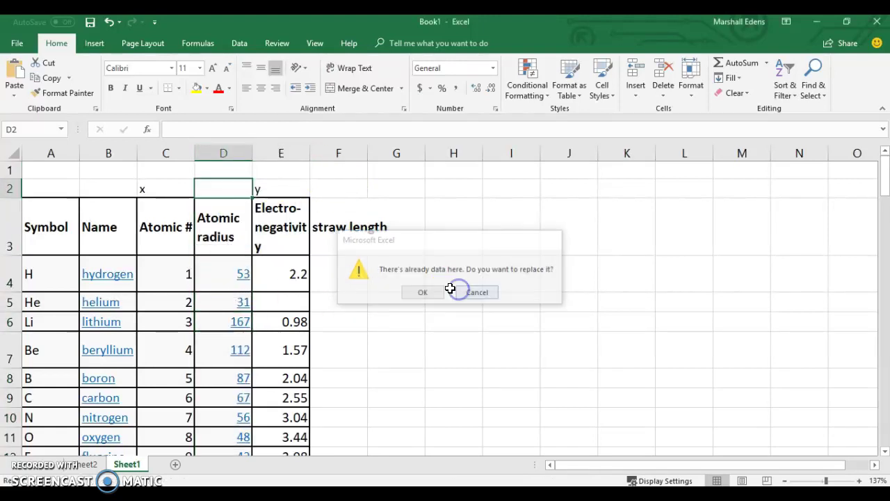
# Delete the Atomic radius column so the Electro-negativity data sits directly beside Atomic #
pyautogui.click(228, 150)
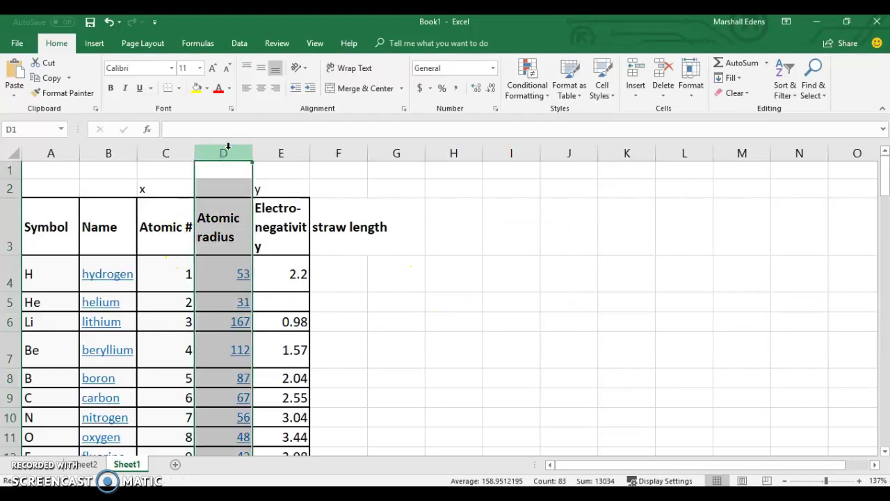
pyautogui.rightClick(228, 153)
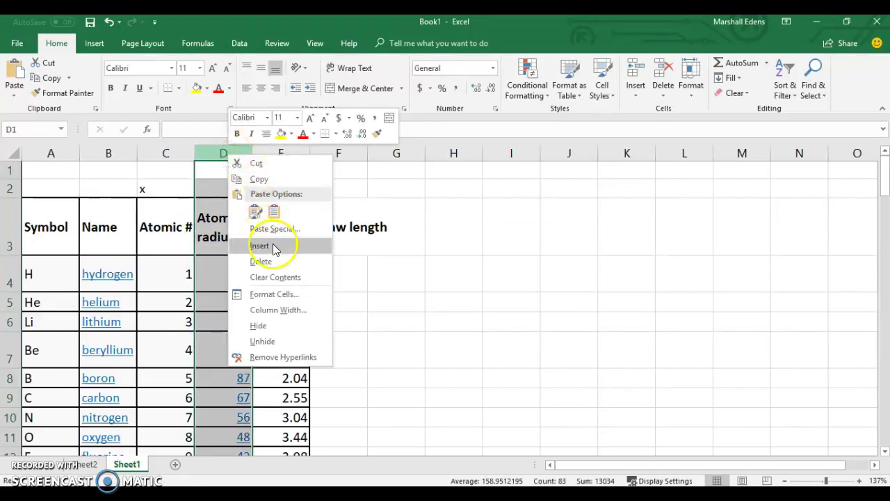
pyautogui.click(273, 264)
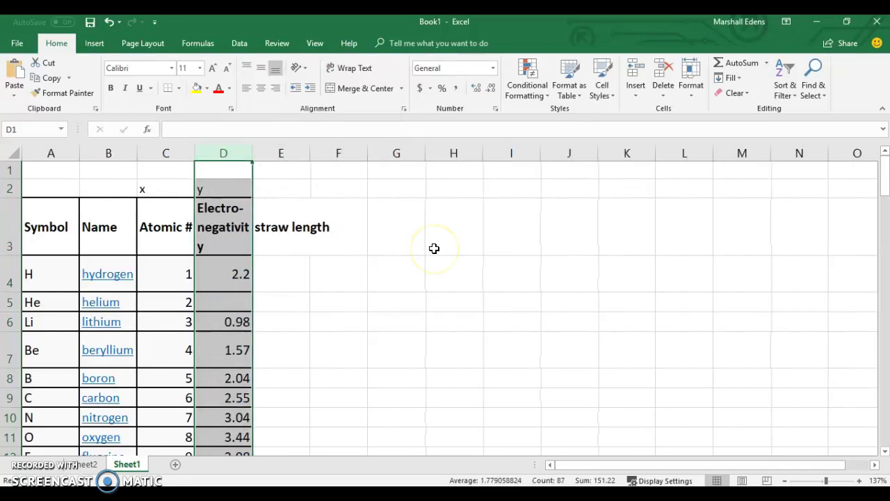
pyautogui.click(311, 189)
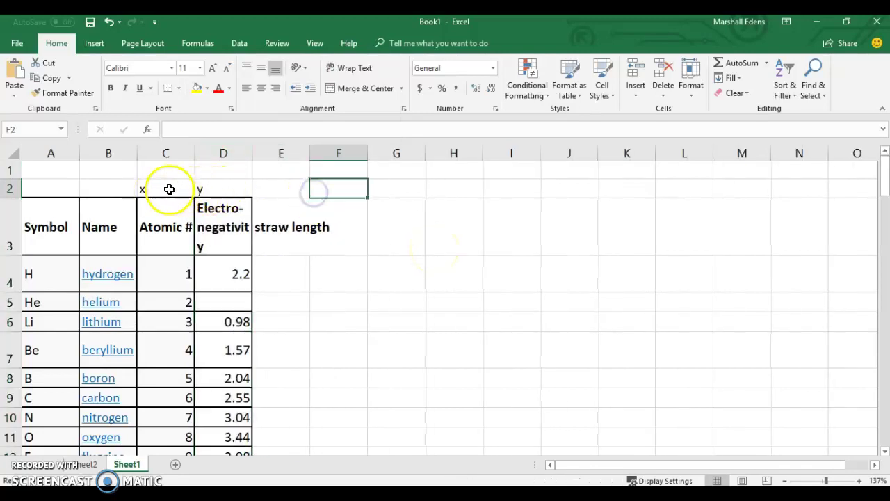
# Plot Electro-negativity against Atomic # as a Scatter with Straight Lines and Markers chart and place it clear of the data
pyautogui.moveTo(167, 218); pyautogui.dragTo(223, 426)
pyautogui.scroll(20, 363, 268)
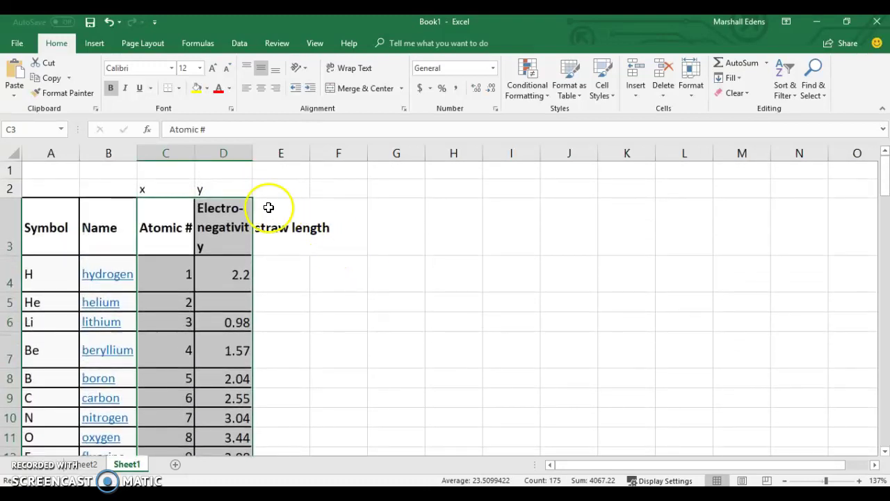
pyautogui.click(94, 44)
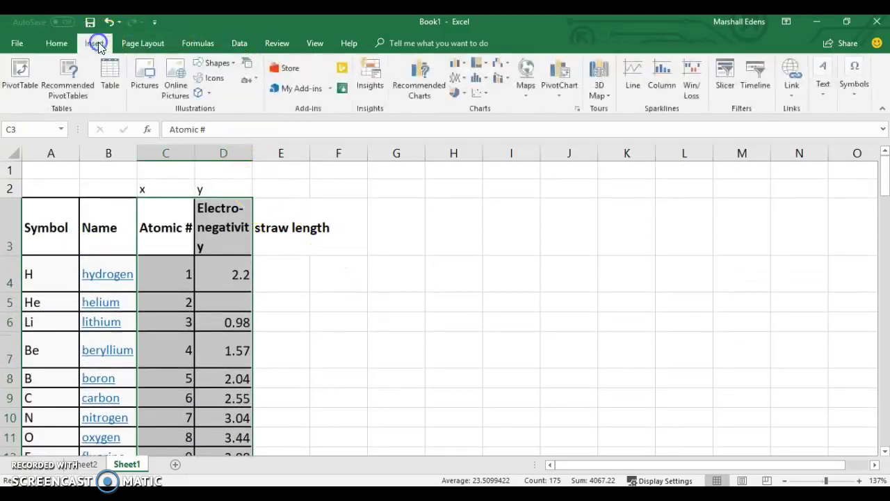
pyautogui.click(479, 93)
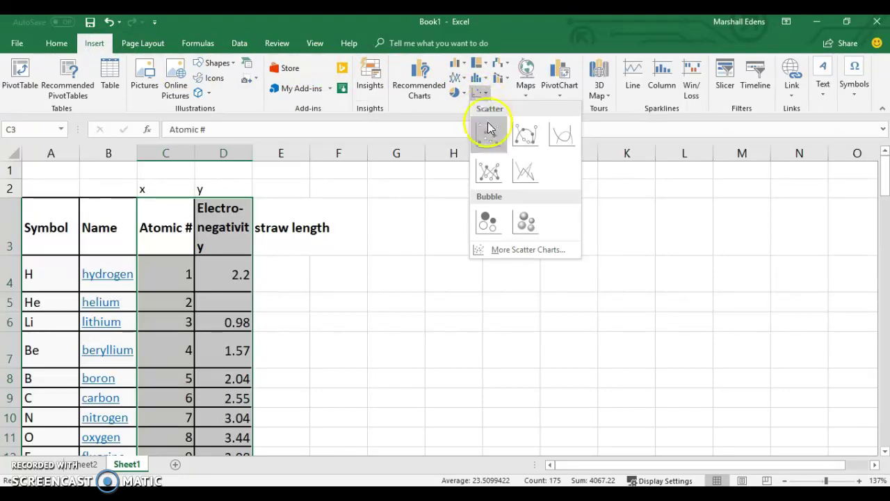
pyautogui.click(487, 174)
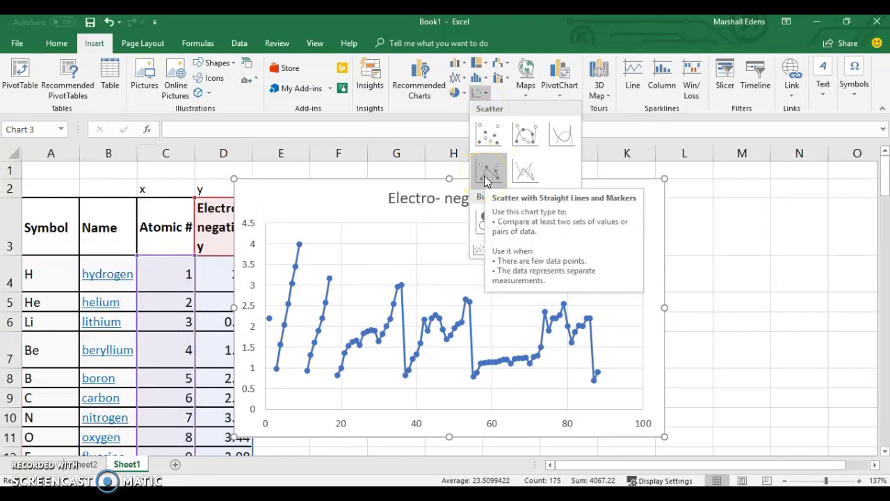
pyautogui.click(486, 175)
pyautogui.moveTo(334, 192); pyautogui.dragTo(449, 183)
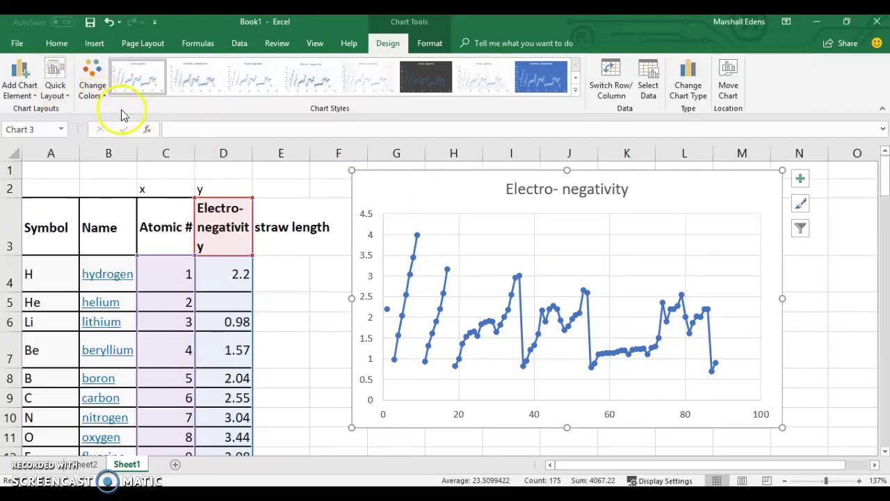
# Apply a quick layout with axis titles to the Electro-negativity chart and remove its legend
pyautogui.click(56, 89)
pyautogui.click(61, 130)
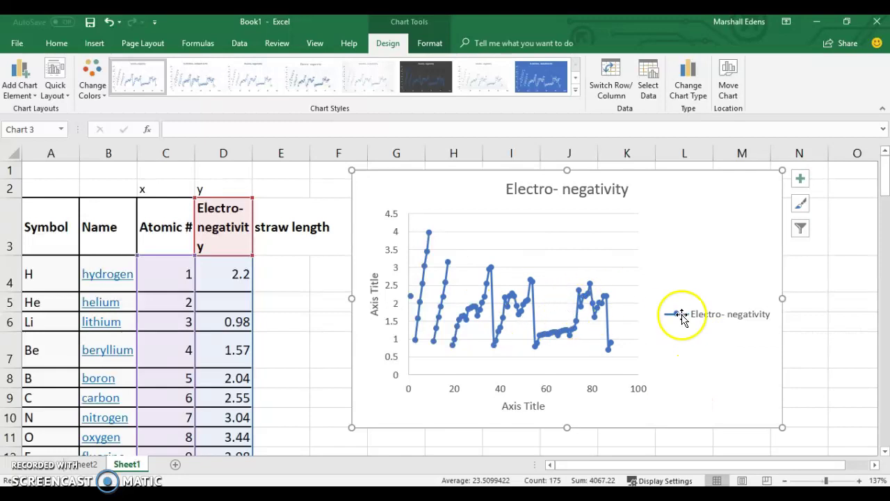
pyautogui.click(720, 315)
pyautogui.press('Delete')
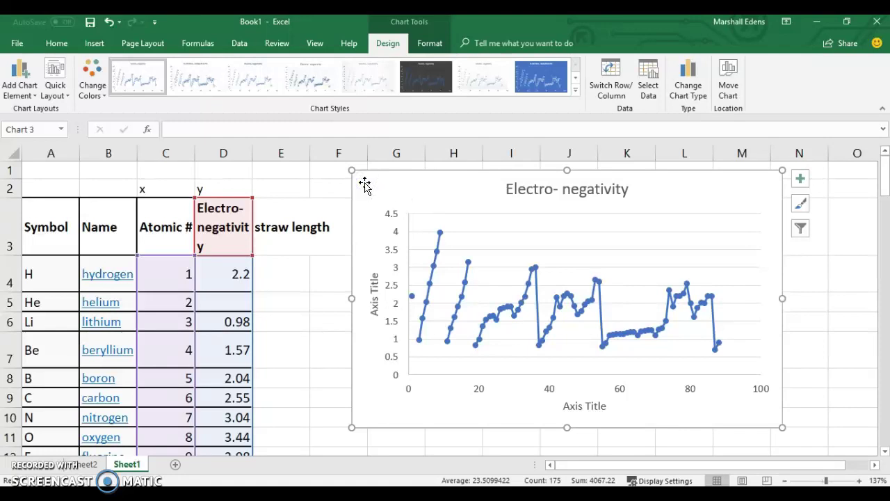
# Delete the Electro-negativity chart and undo the earlier changes back through the deletion of the Atomic radius column
pyautogui.press('Delete')
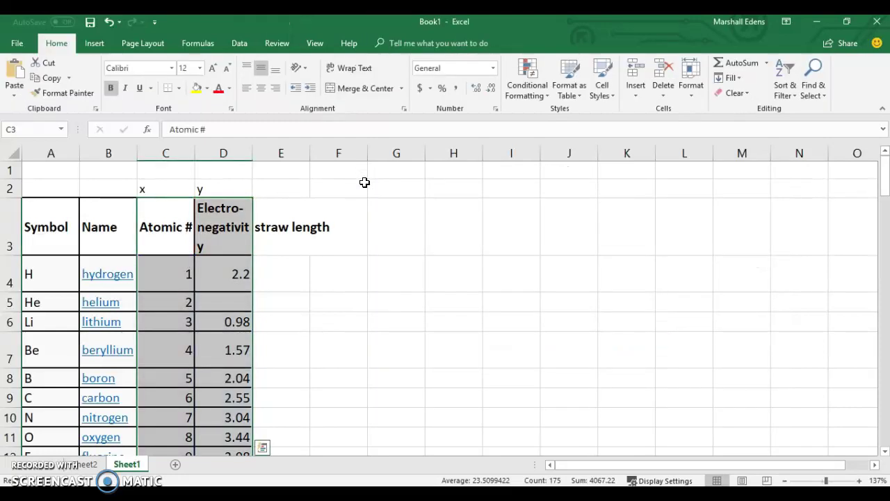
pyautogui.click(109, 22)
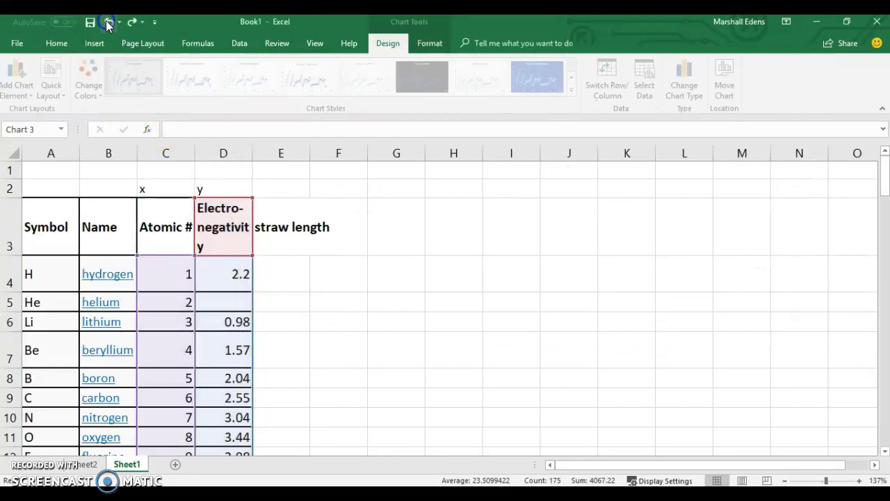
pyautogui.click(109, 23)
pyautogui.click(110, 23)
pyautogui.click(109, 23)
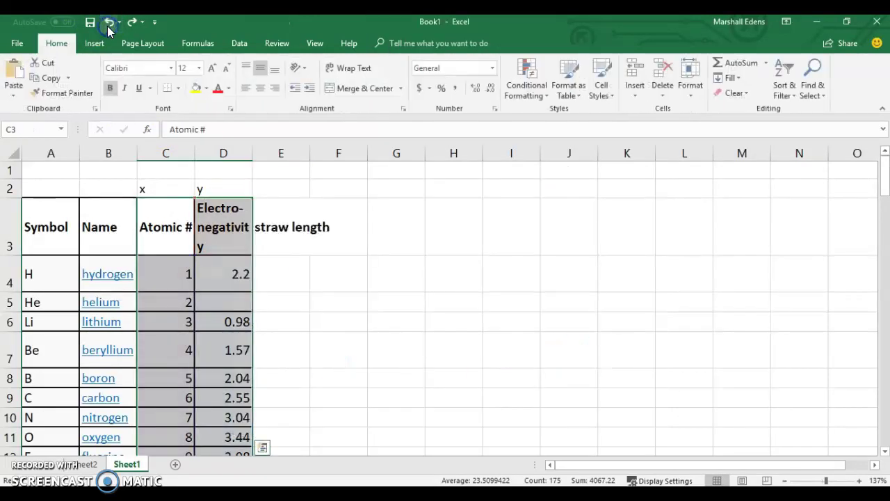
pyautogui.click(109, 23)
pyautogui.click(540, 299)
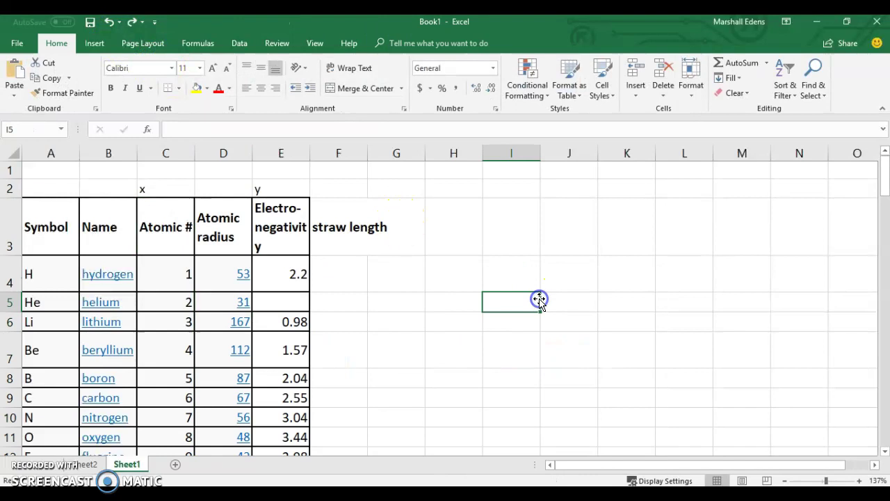
# Label the Atomic radius column "y1" in D2 and the Electro-negativity column "y2" in E2
pyautogui.click(222, 190)
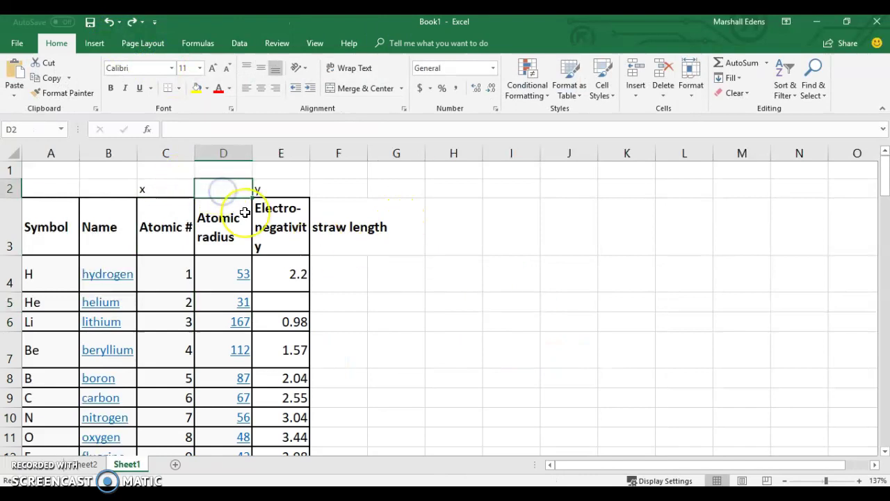
pyautogui.write('y1')
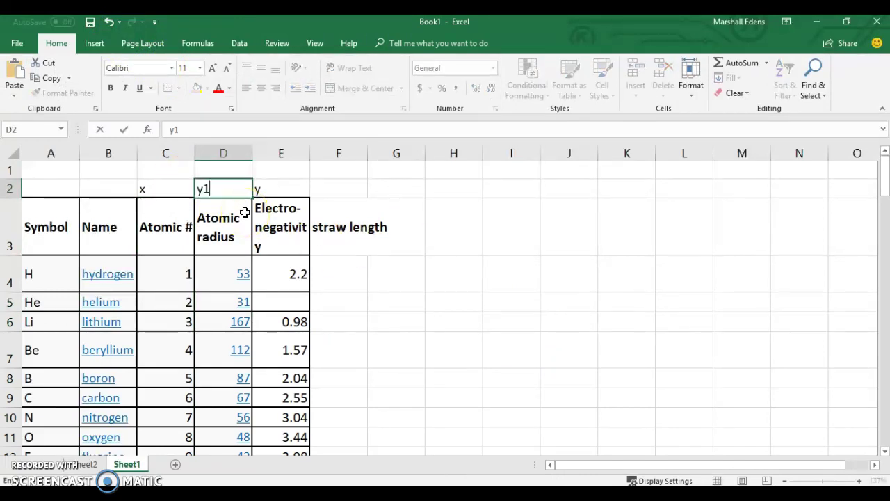
pyautogui.click(277, 190)
pyautogui.write('y')
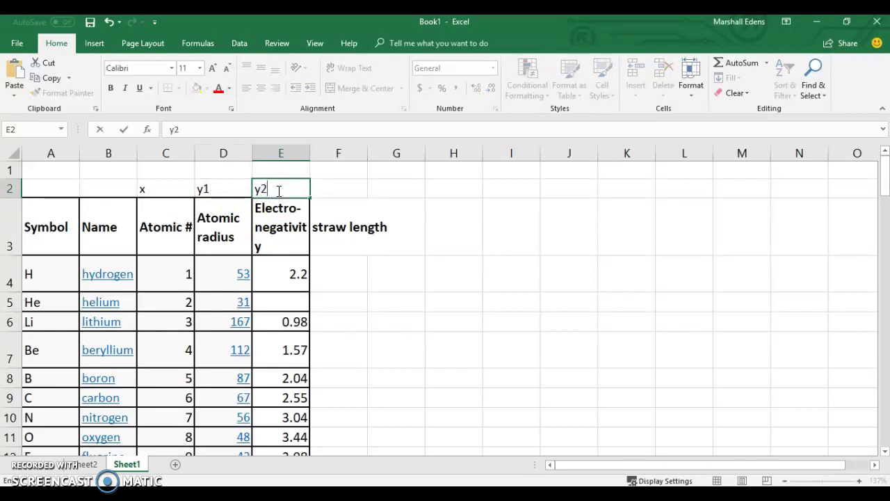
pyautogui.click(536, 303)
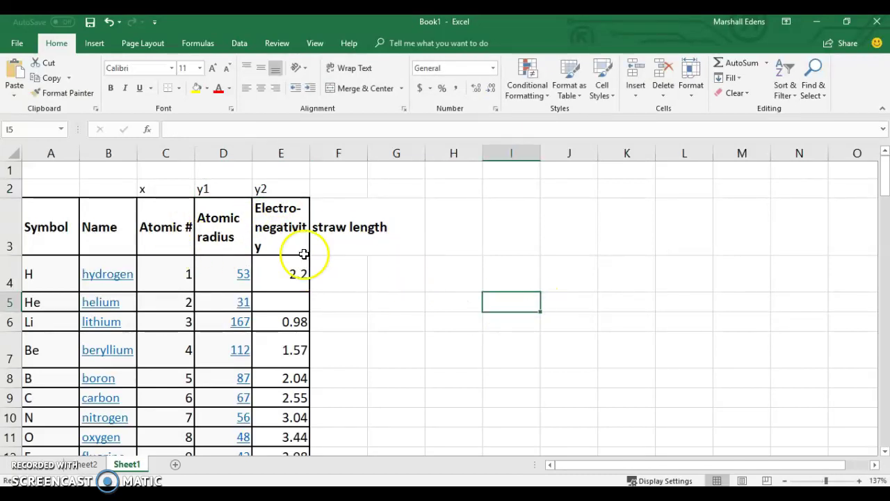
# Plot Atomic #, Atomic radius and Electro-negativity (C3:E91) as a Scatter with Straight Lines and Markers chart and move it beside the table
pyautogui.click(227, 165)
pyautogui.moveTo(162, 223); pyautogui.dragTo(284, 423)
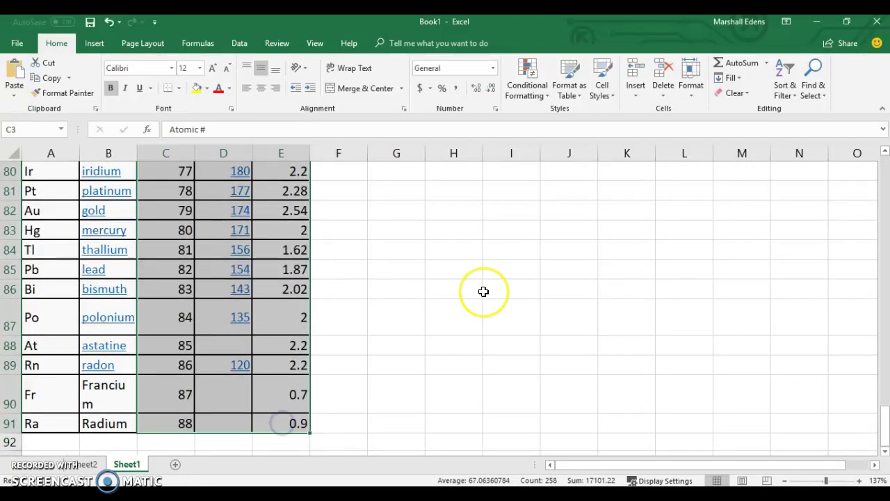
pyautogui.scroll(13, 483, 292)
pyautogui.scroll(13, 483, 291)
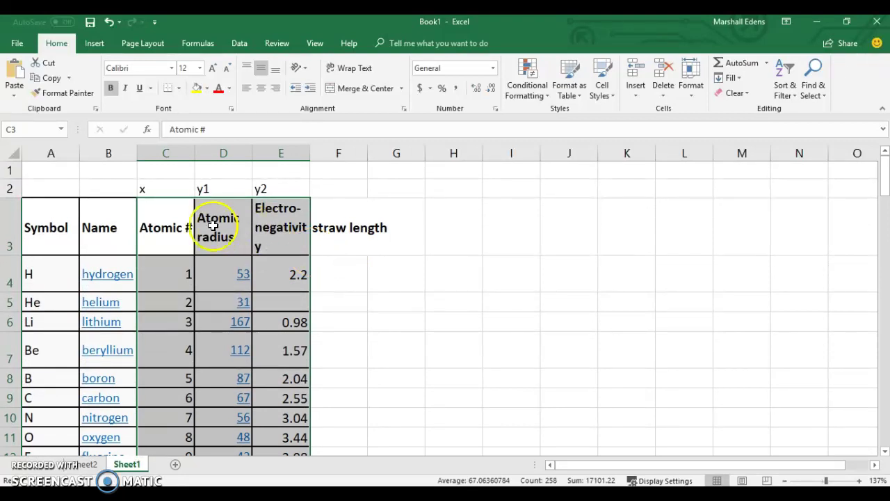
pyautogui.click(94, 43)
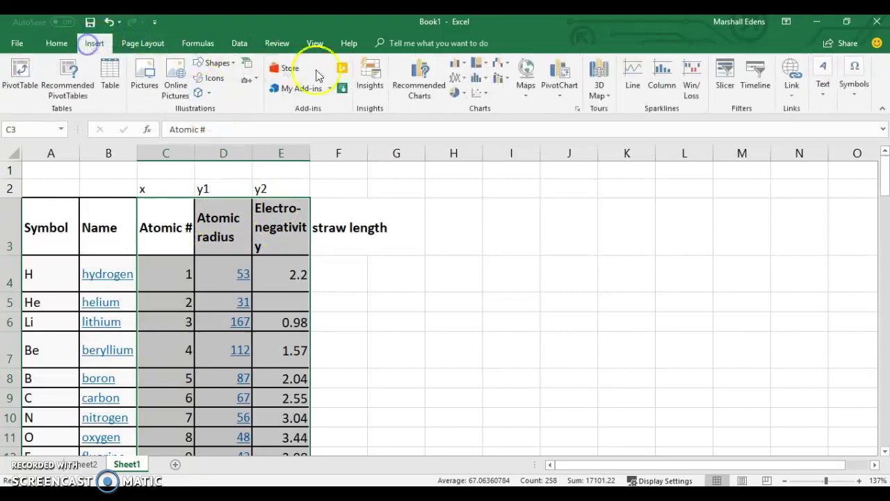
pyautogui.click(480, 99)
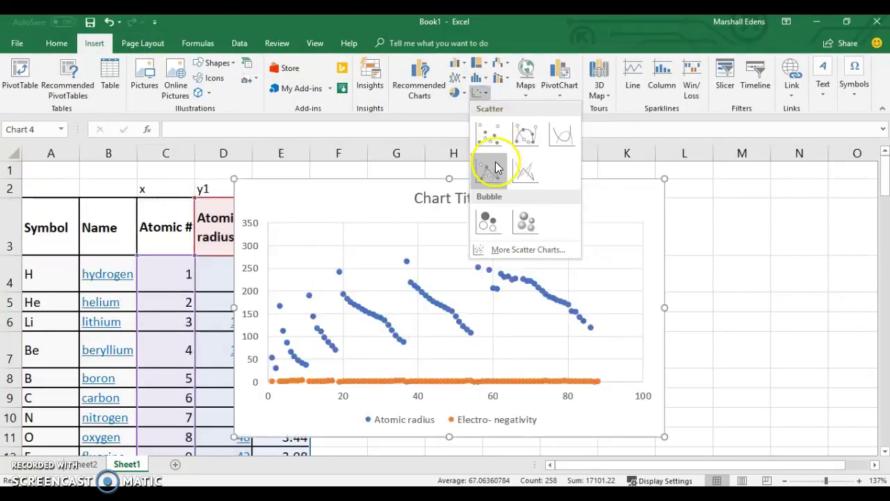
pyautogui.click(494, 172)
pyautogui.moveTo(509, 191); pyautogui.dragTo(591, 185)
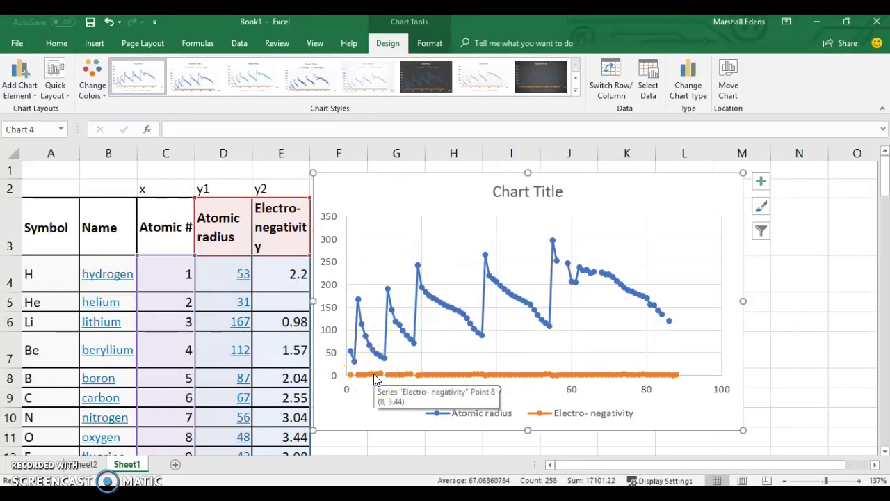
# Plot the Electro-negativity series on the secondary axis and move the chart so both vertical axes are in view
pyautogui.click(490, 379)
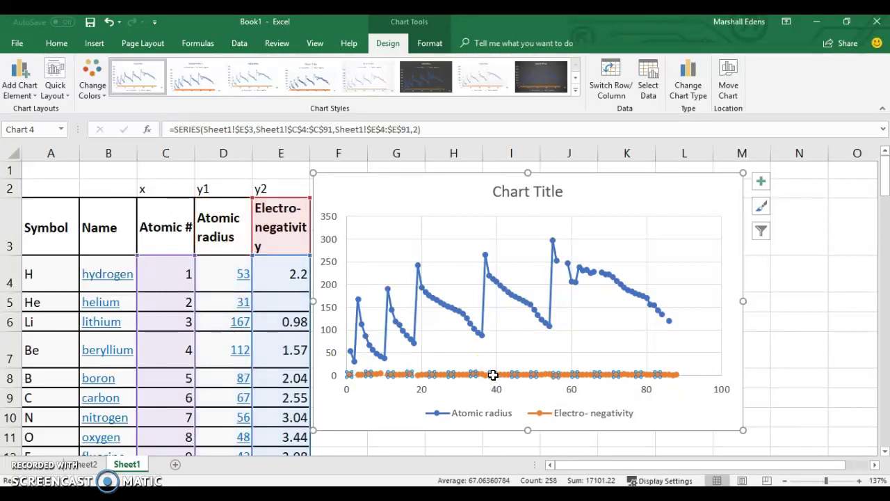
pyautogui.rightClick(492, 375)
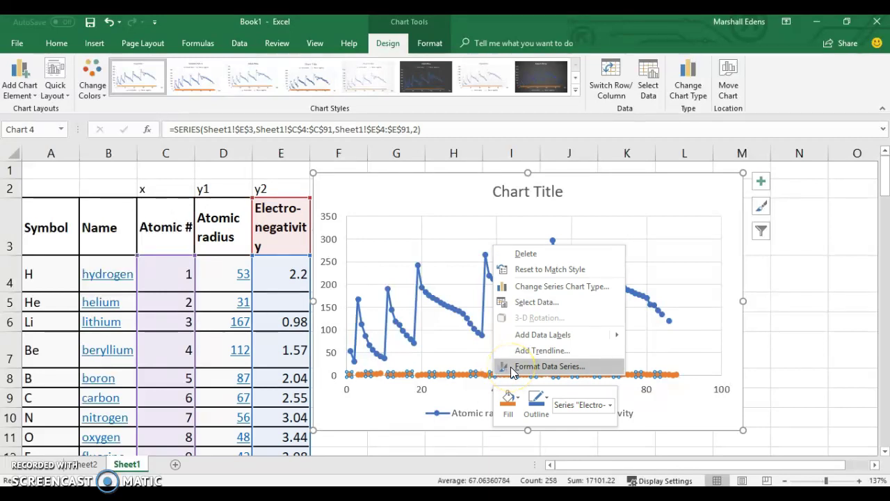
pyautogui.click(510, 366)
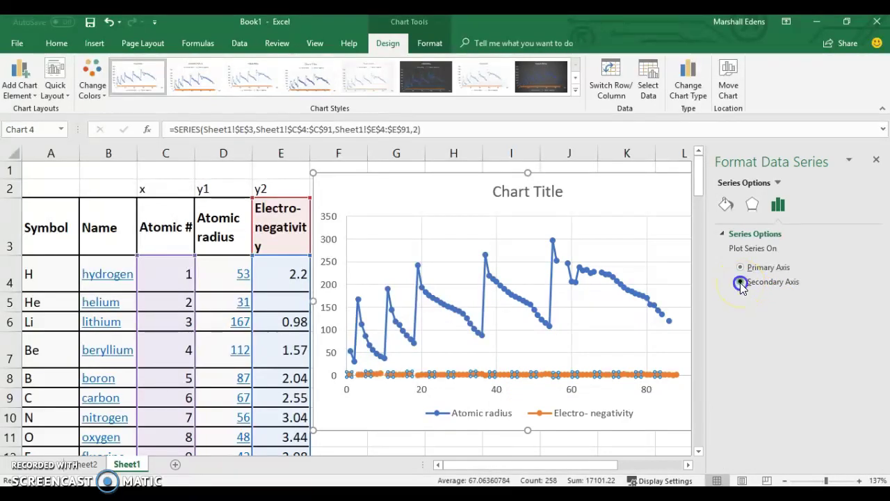
pyautogui.click(740, 283)
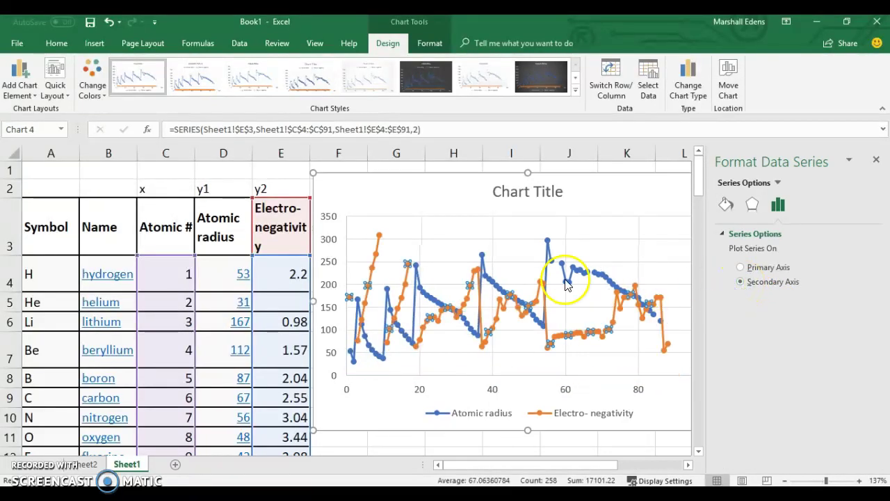
pyautogui.moveTo(408, 192); pyautogui.dragTo(299, 206)
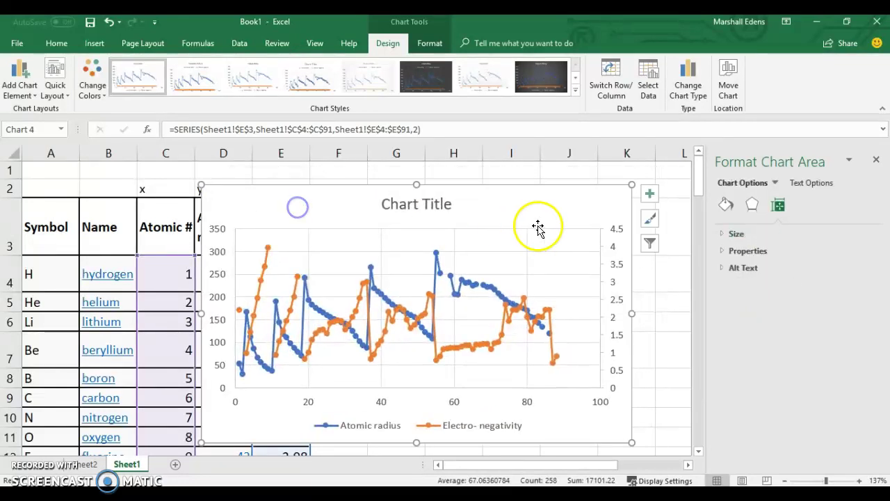